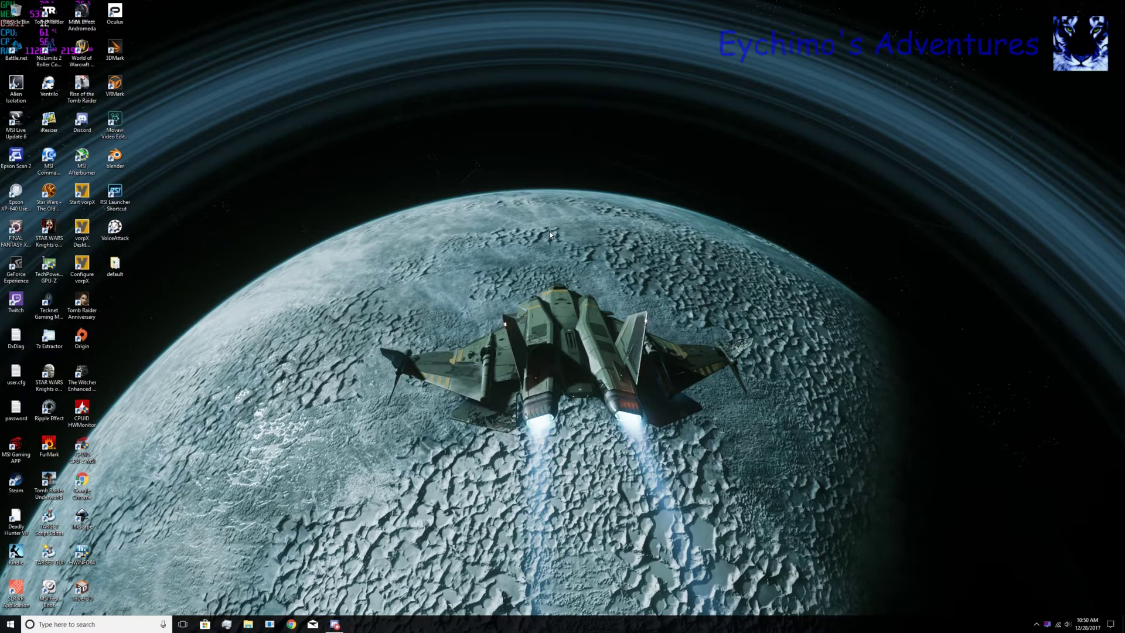
# Close MSI Afterburner from the system tray, then start the Oculus app and minimize it
pyautogui.click(1037, 623)
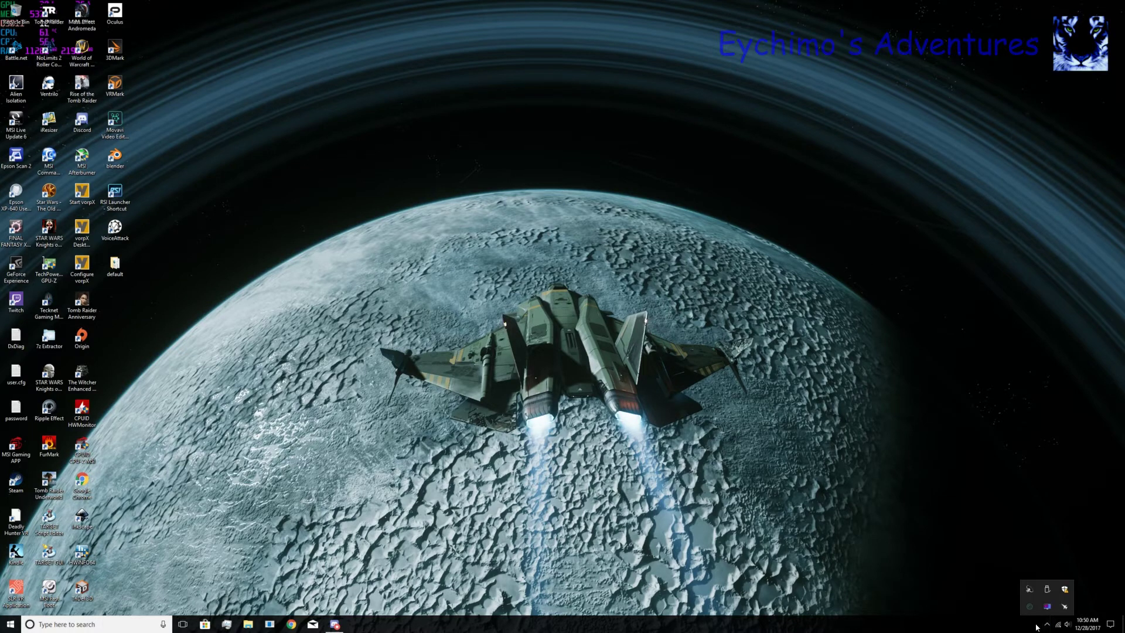
pyautogui.rightClick(1064, 609)
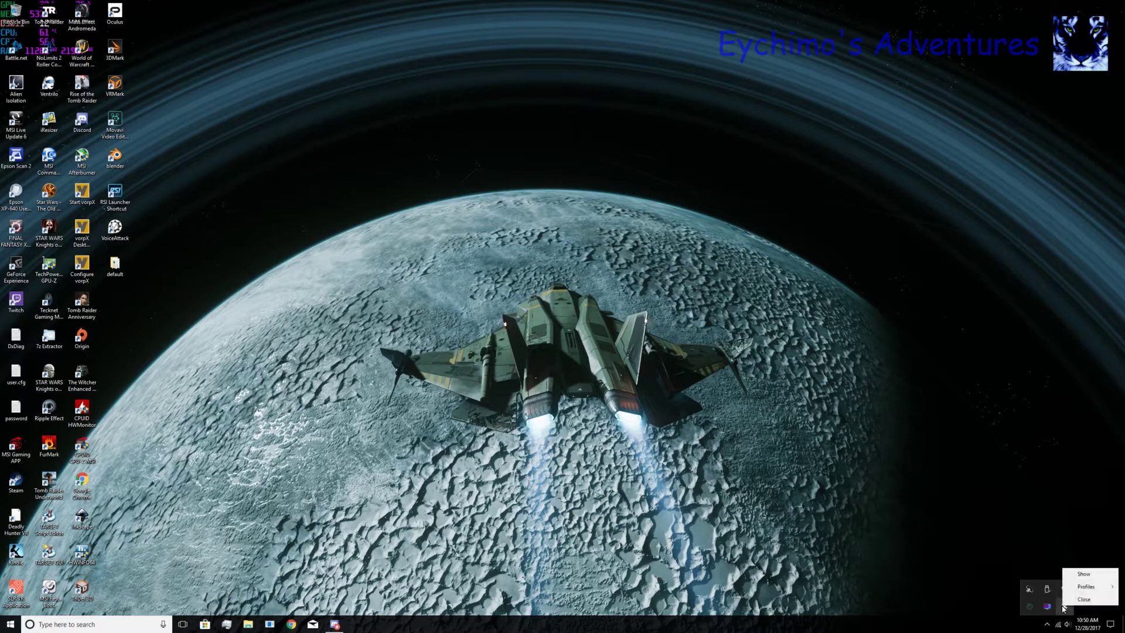
pyautogui.click(1085, 599)
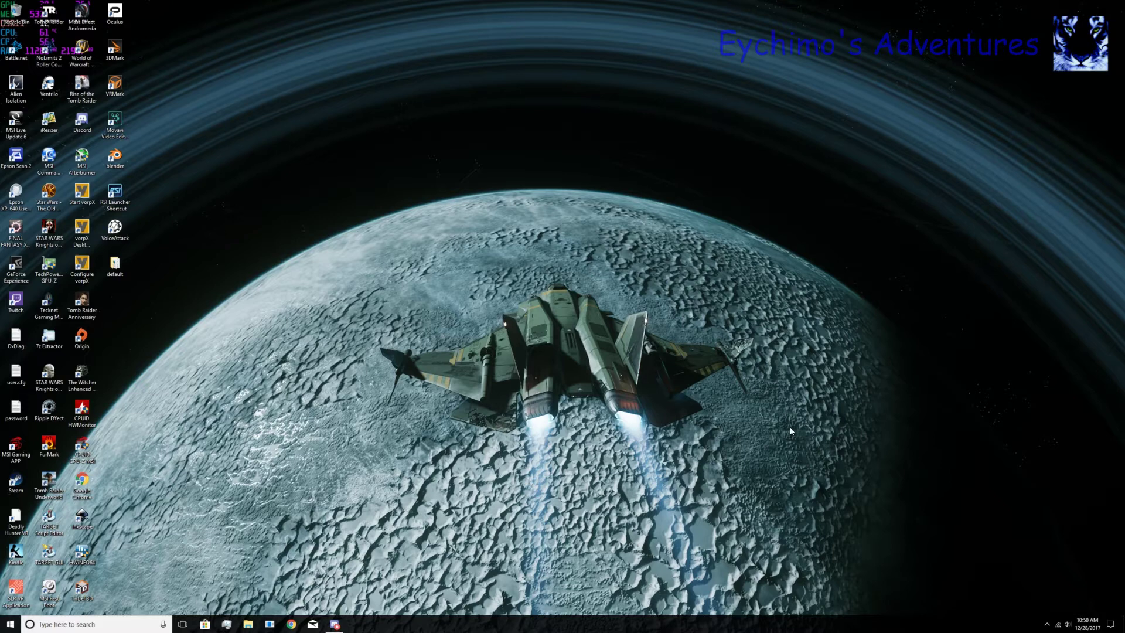
pyautogui.doubleClick(120, 16)
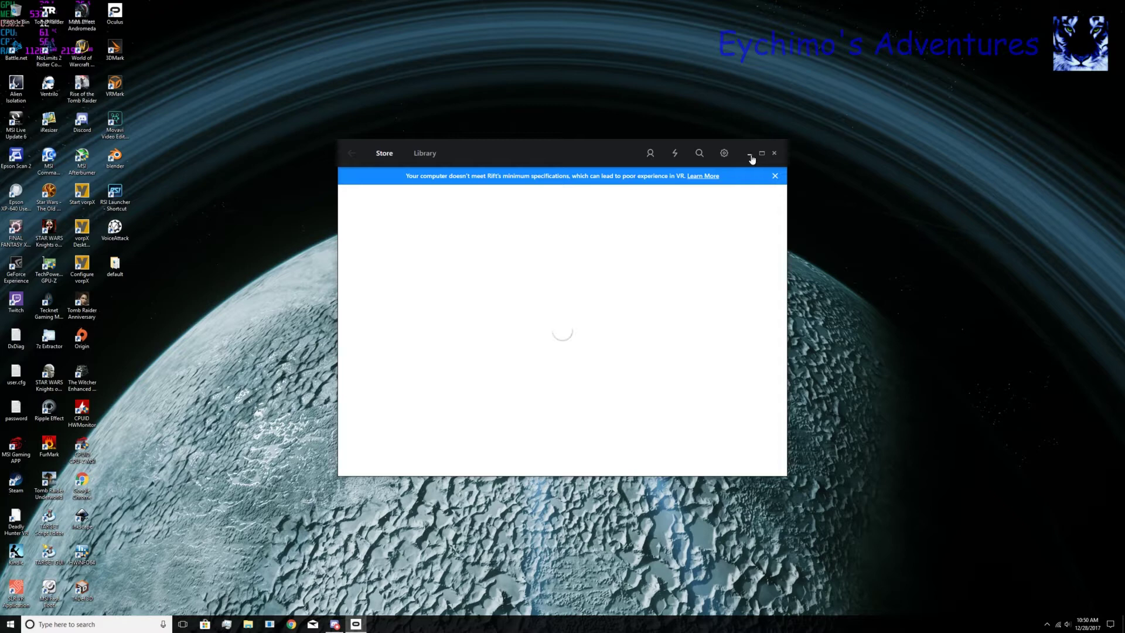
pyautogui.click(750, 155)
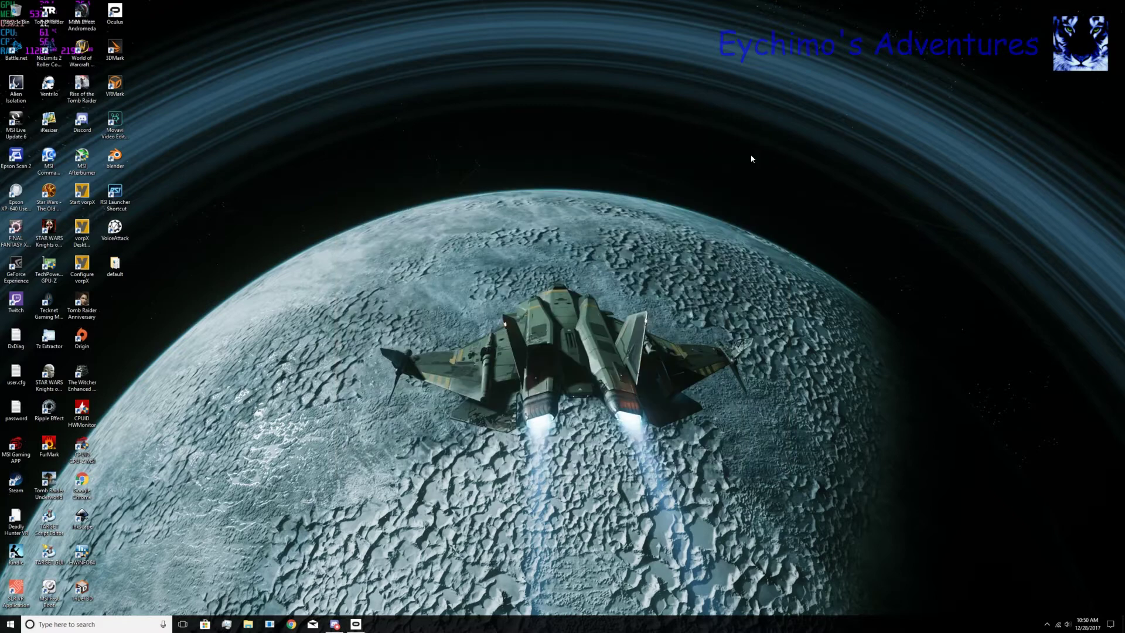
# Launch VoiceAttack with administrator rights, then open the RSI Launcher
pyautogui.doubleClick(114, 229)
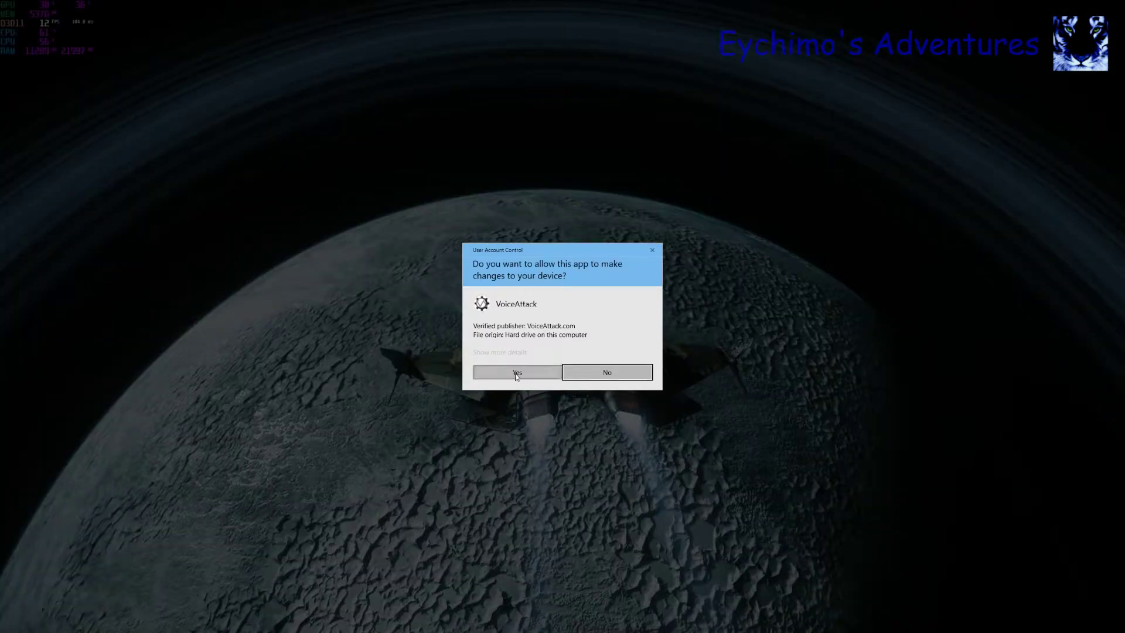
pyautogui.click(522, 375)
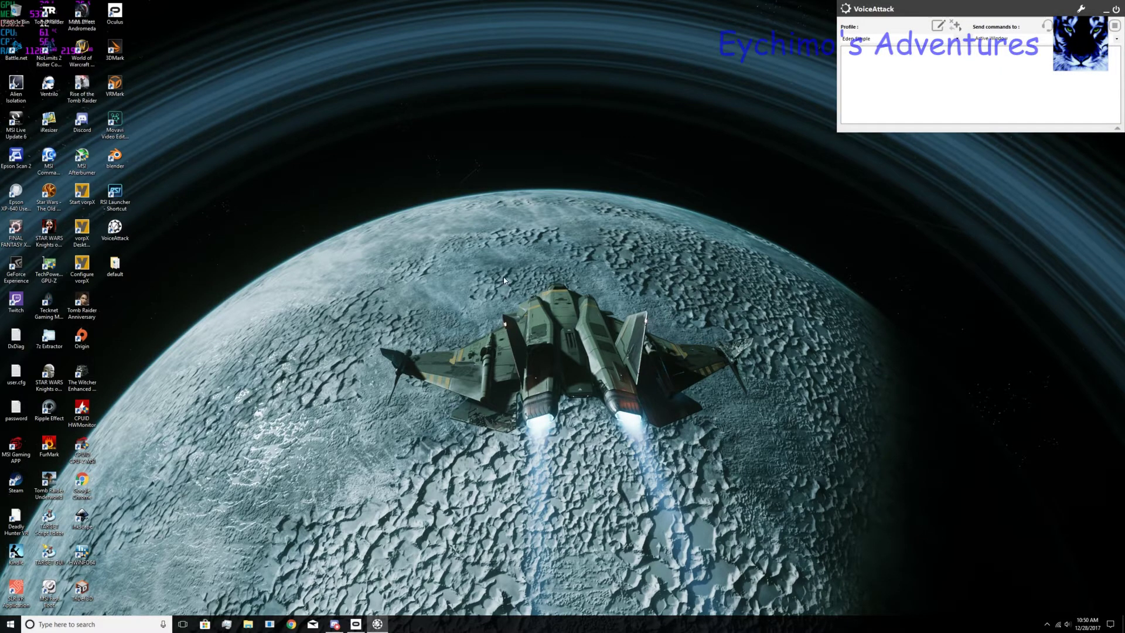
pyautogui.click(115, 195)
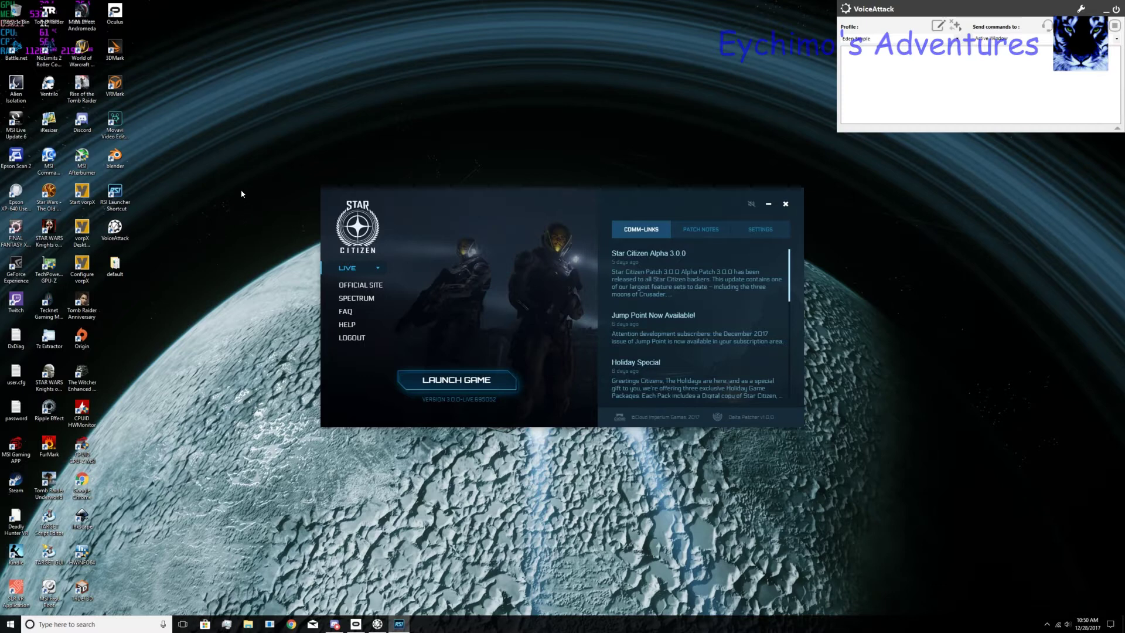
# Start vorpX and apply its configuration with Oculus Rift as the device and head tracking on
pyautogui.doubleClick(87, 193)
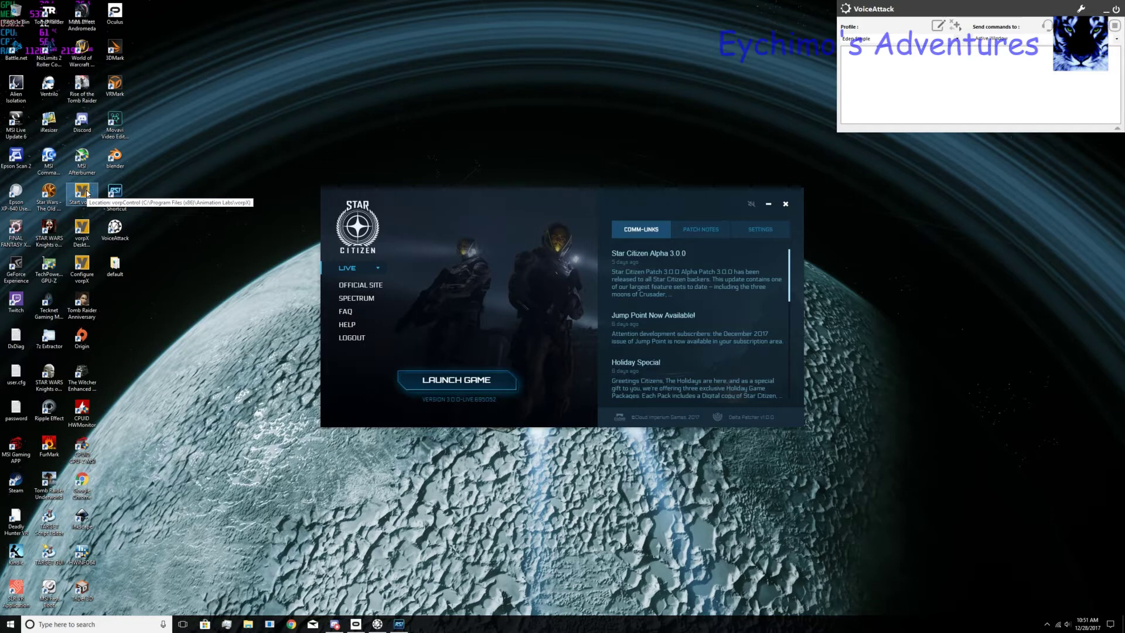
pyautogui.click(1047, 625)
pyautogui.rightClick(1030, 590)
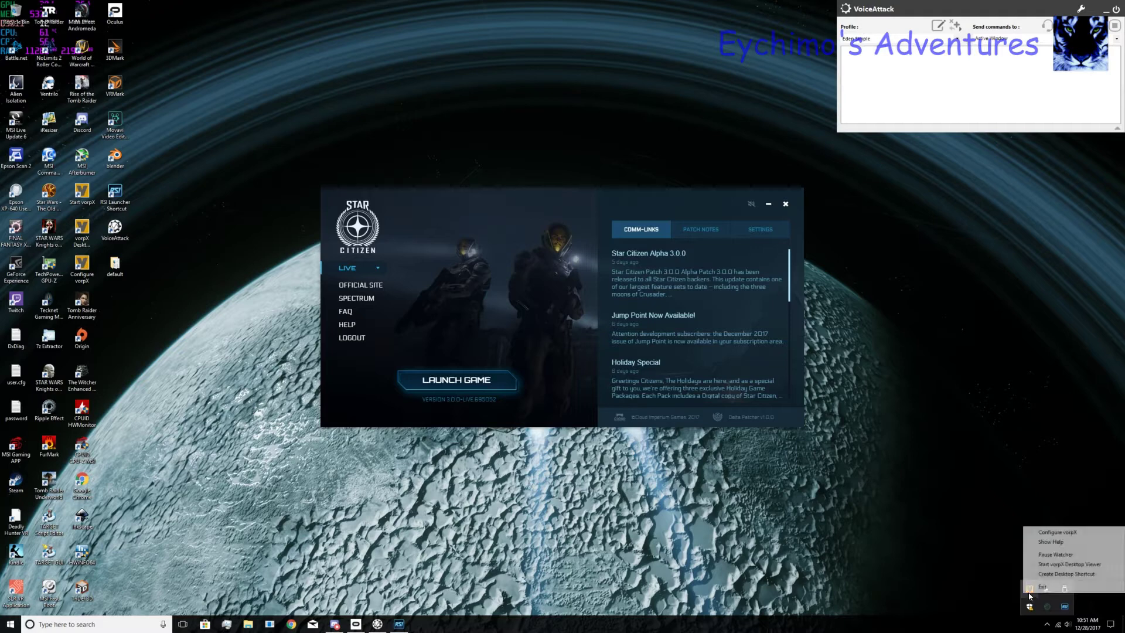
pyautogui.click(1050, 534)
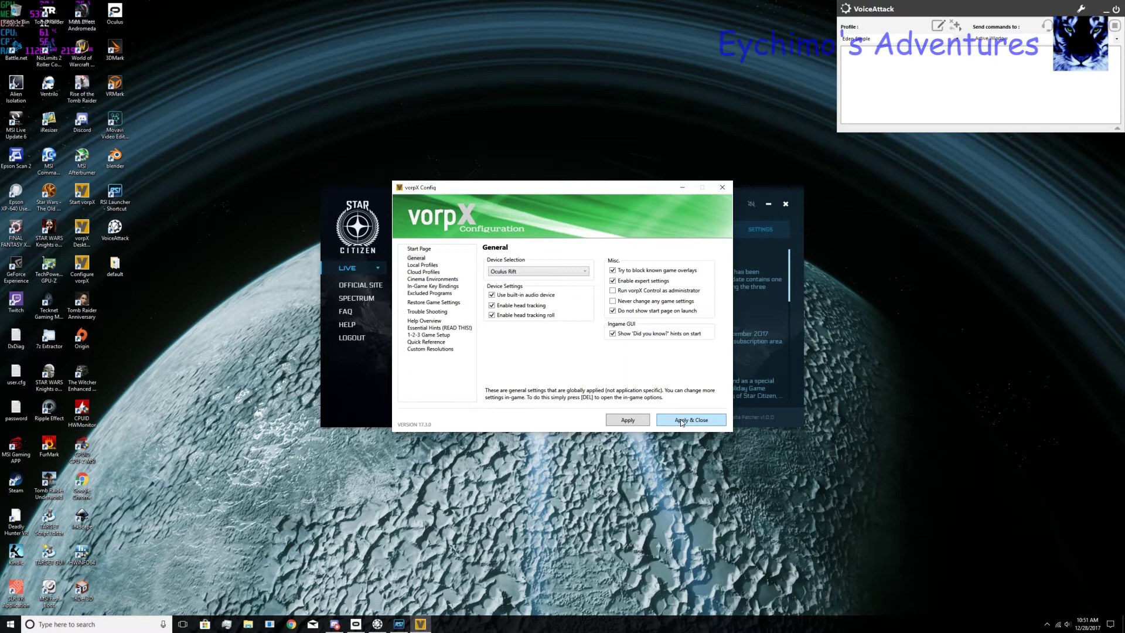
pyautogui.click(682, 421)
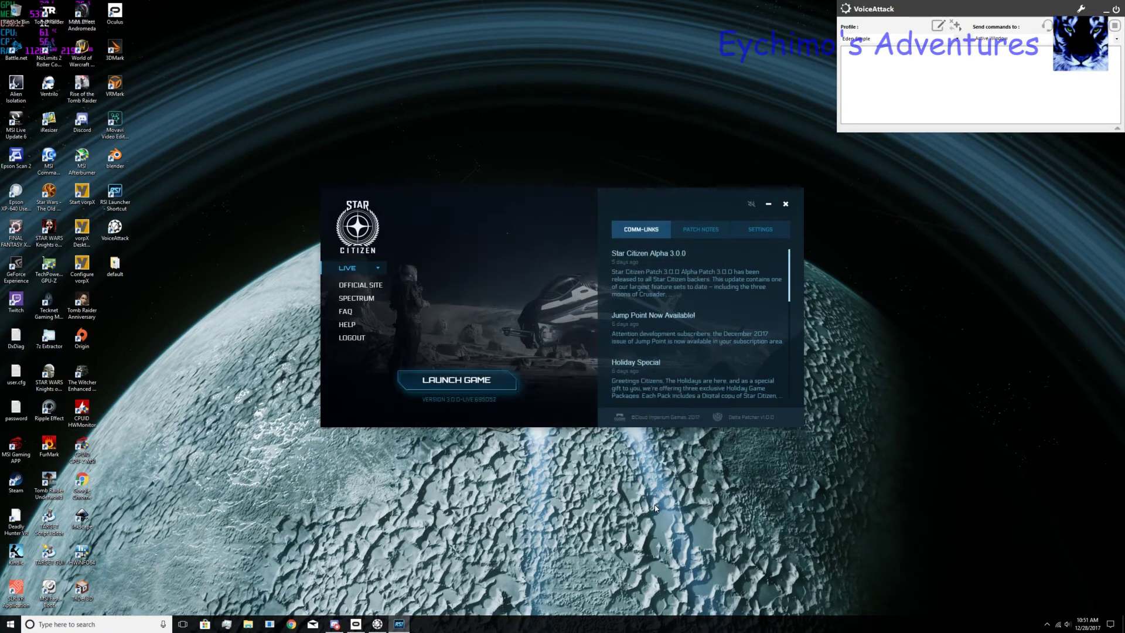
# Launch Star Citizen from the RSI Launcher, then save and close the vorpX display settings
pyautogui.click(454, 386)
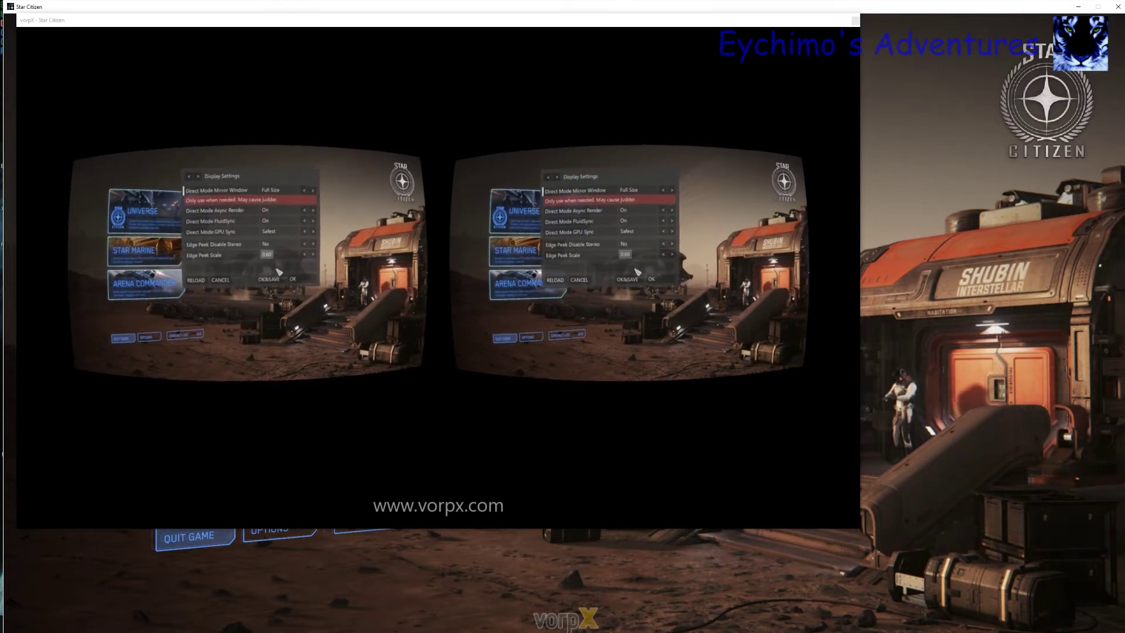
pyautogui.click(276, 285)
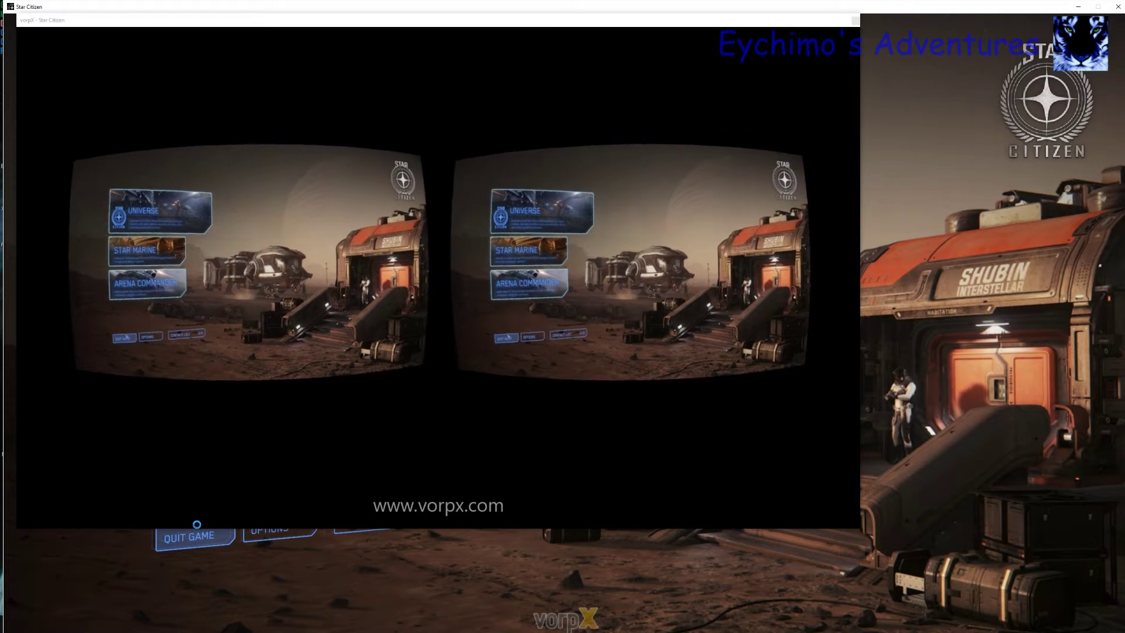
# Reopen the vorpX overlay, center it, and raise Image Zoom from 0.40 to 0.46
pyautogui.press('Delete')
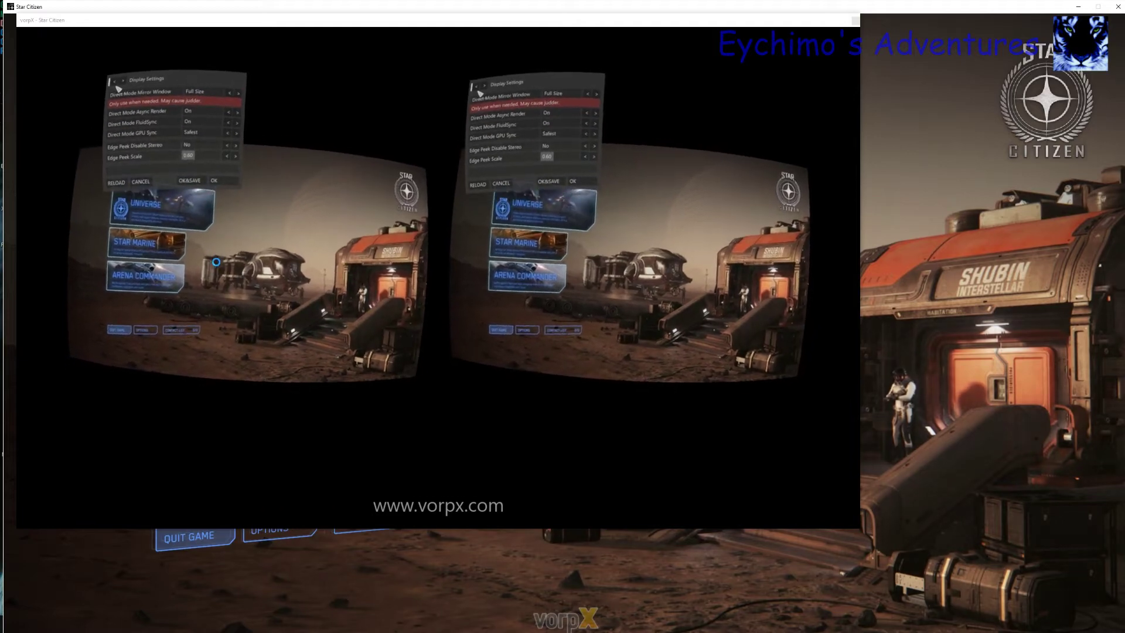
pyautogui.moveTo(117, 88); pyautogui.dragTo(210, 239)
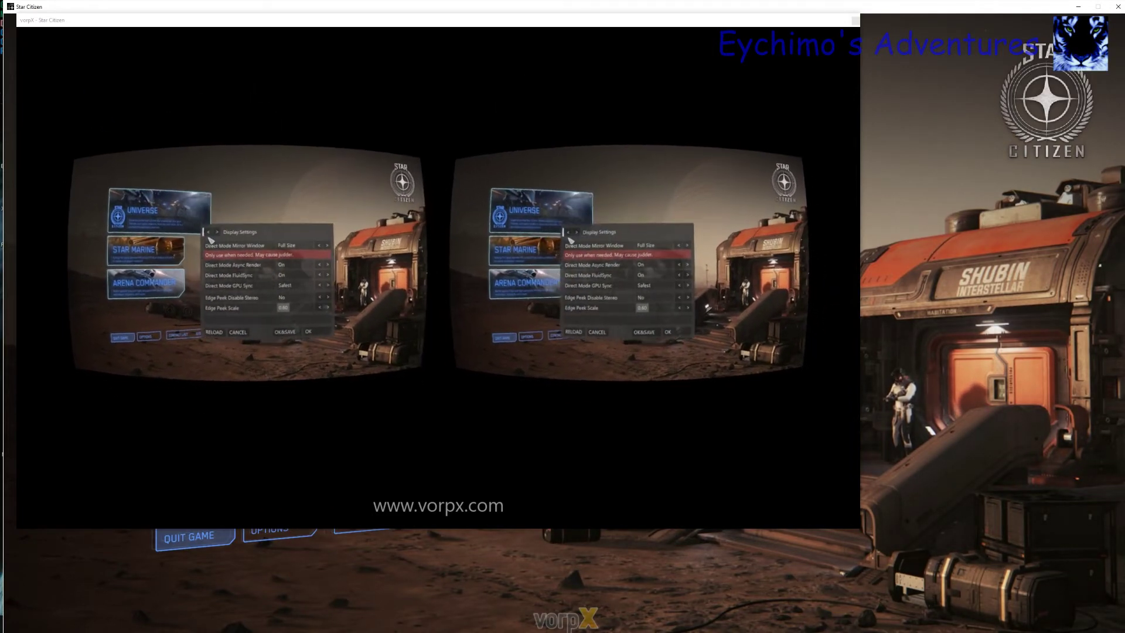
pyautogui.click(209, 235)
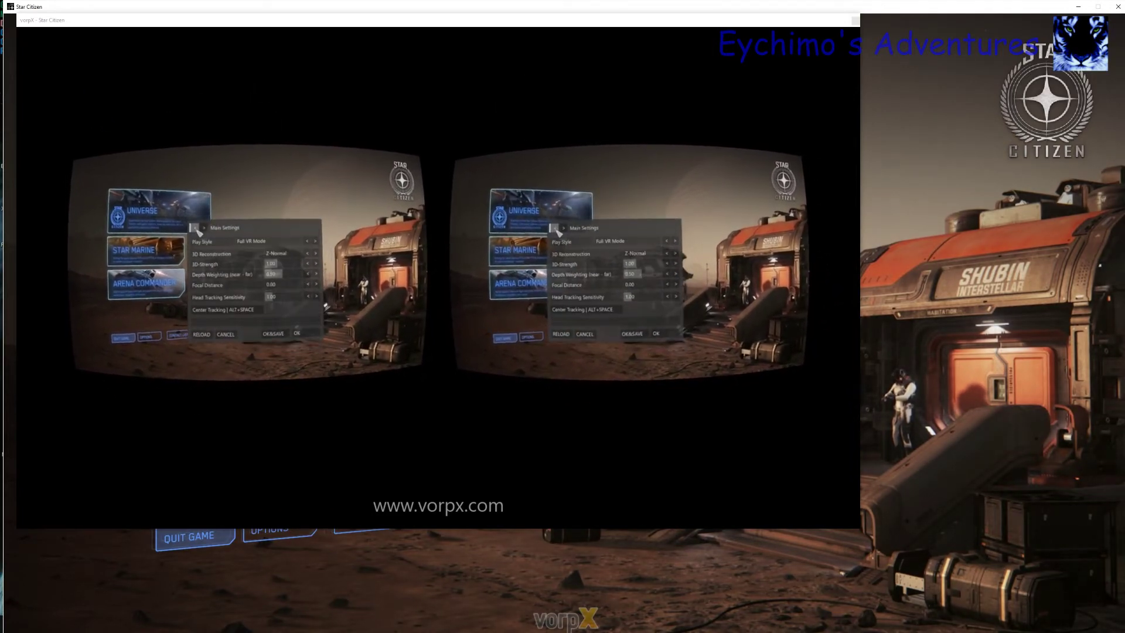
pyautogui.click(199, 218)
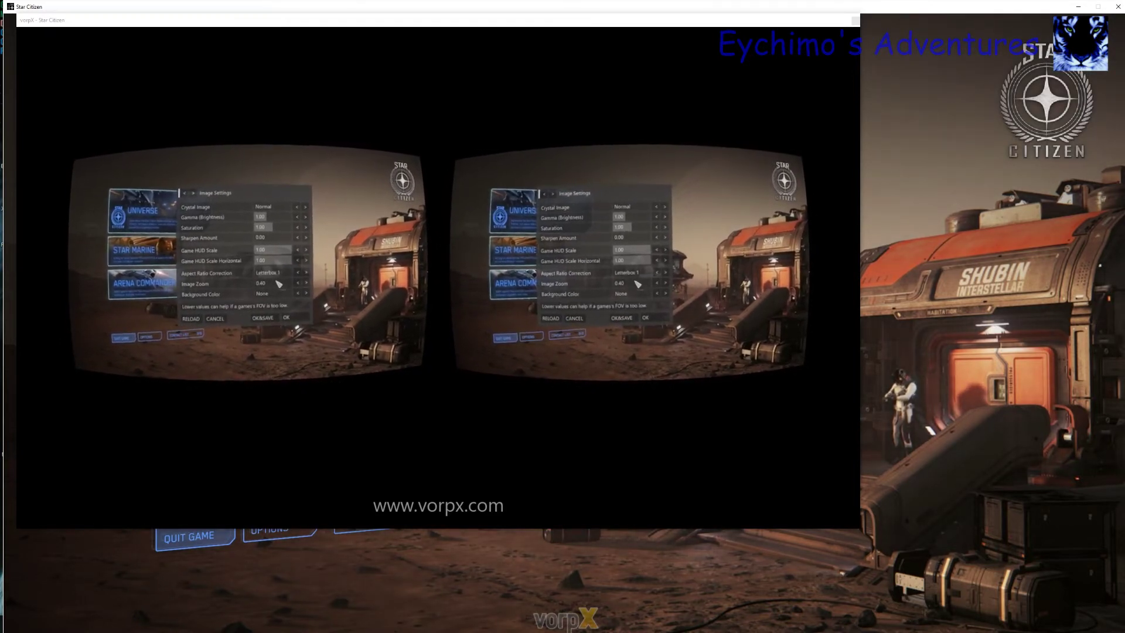
pyautogui.click(308, 285)
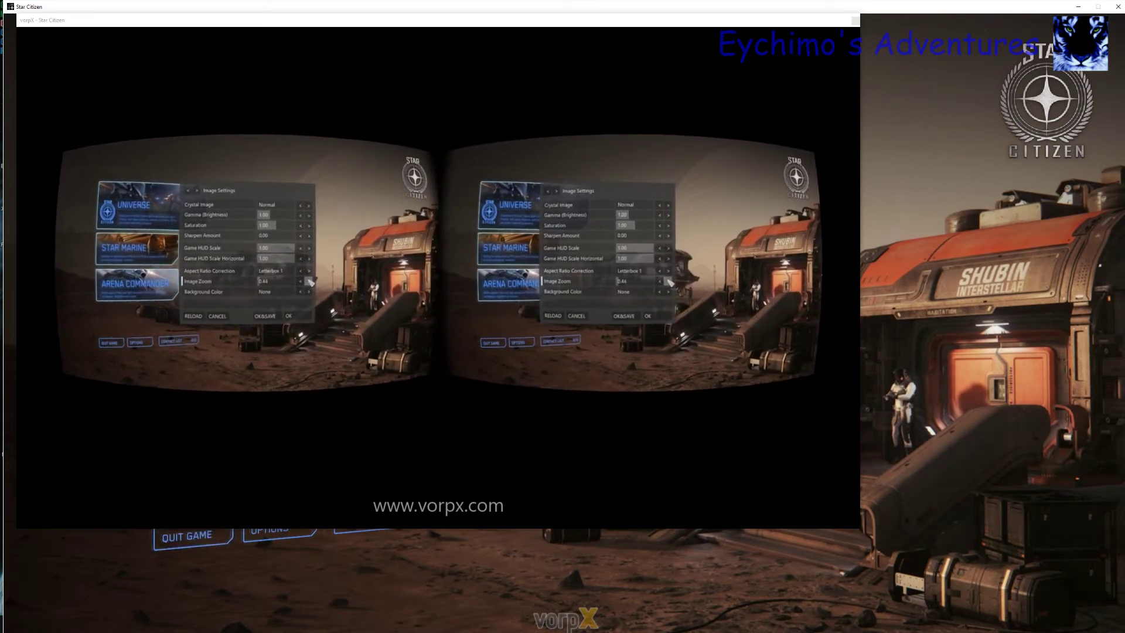
pyautogui.click(311, 281)
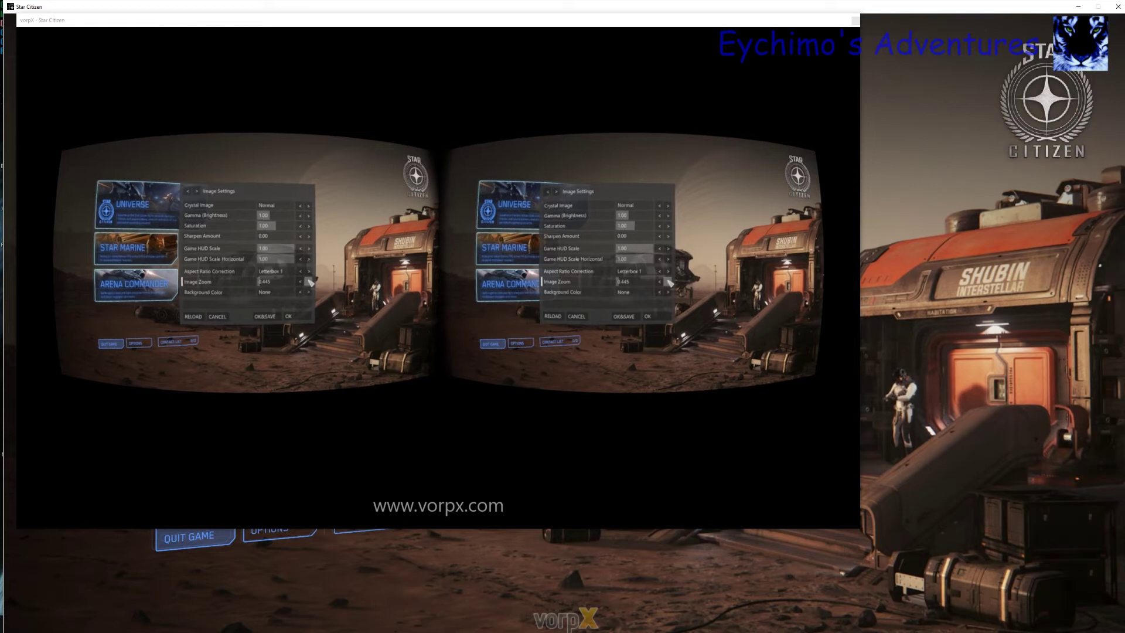
pyautogui.click(311, 282)
pyautogui.click(313, 282)
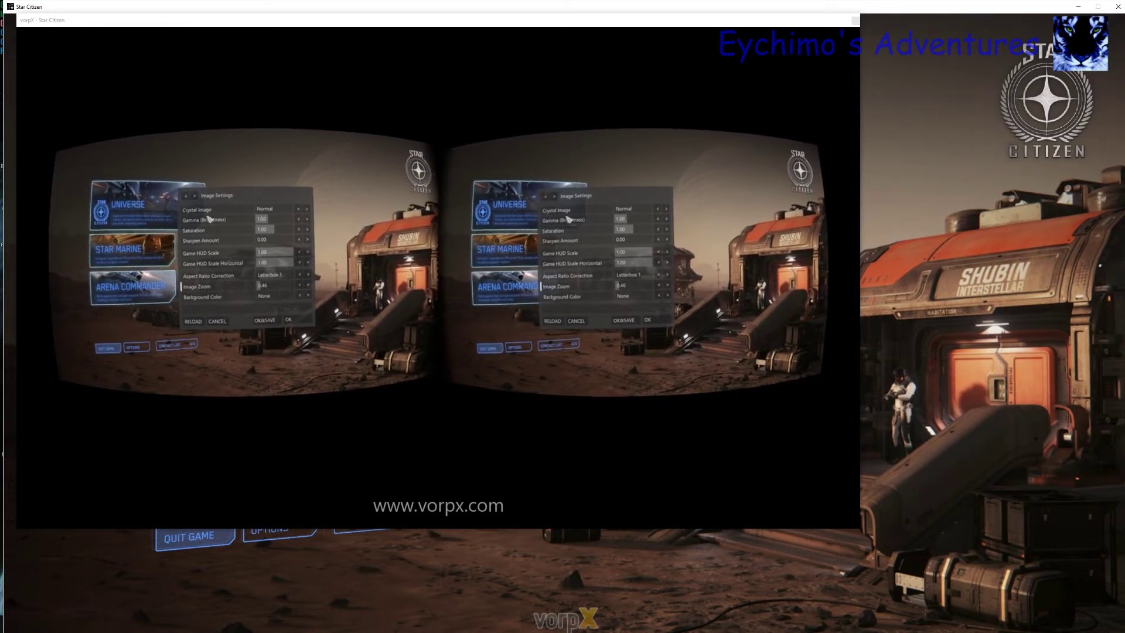
# Review the Display, Head Tracking, Touch, Mouse/Gamepad and Hotkey pages, then close the overlay
pyautogui.click(196, 210)
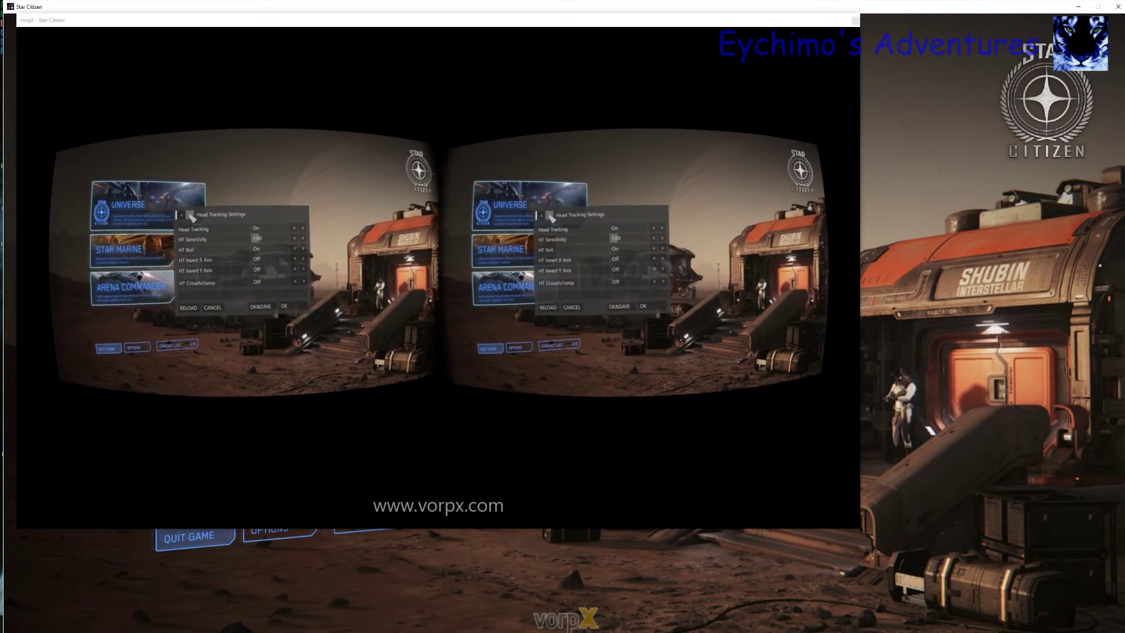
pyautogui.click(190, 211)
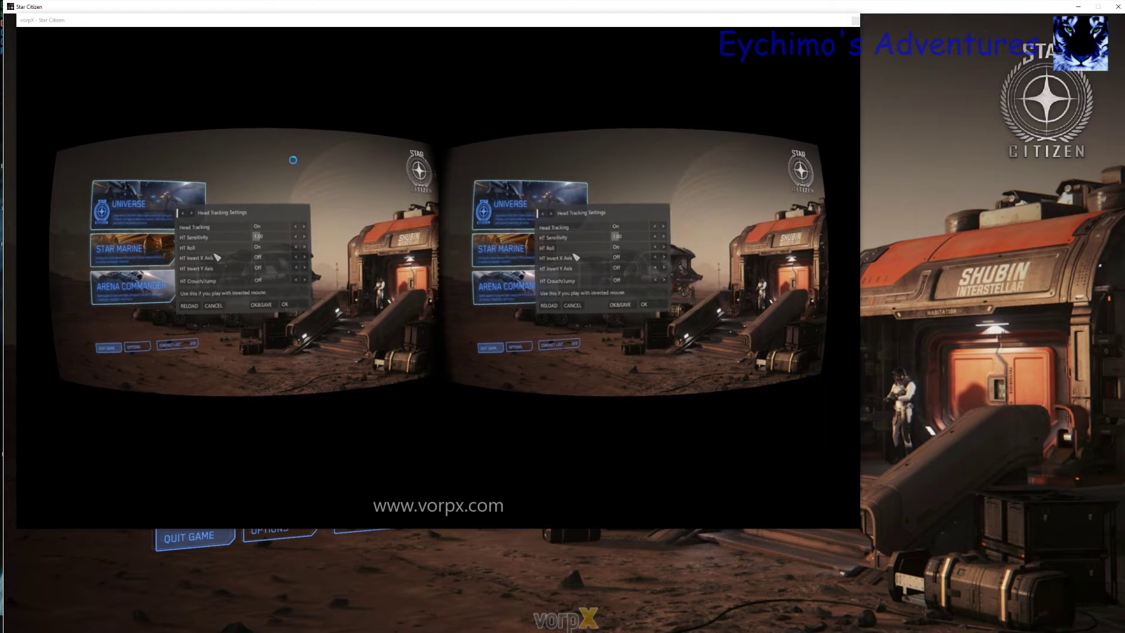
pyautogui.click(190, 212)
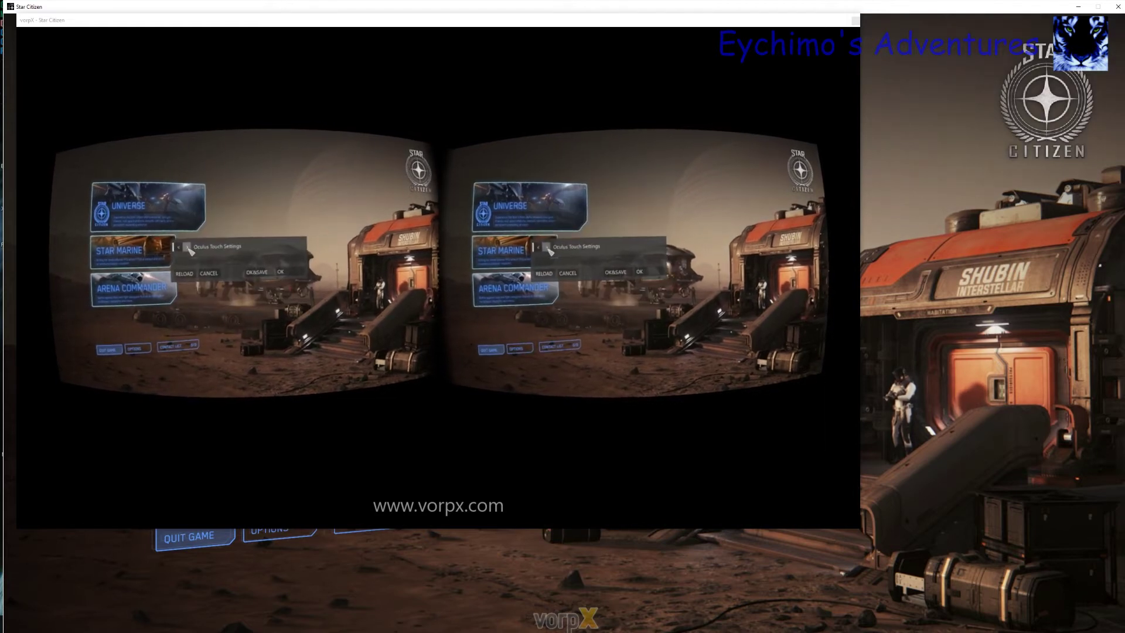
pyautogui.click(191, 247)
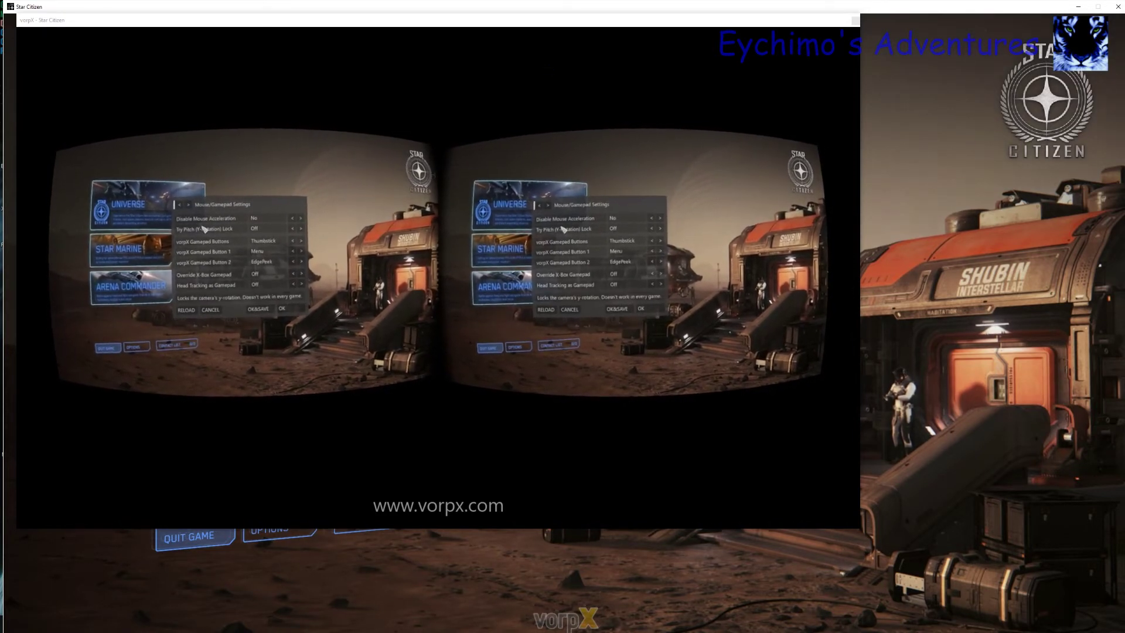
pyautogui.click(189, 207)
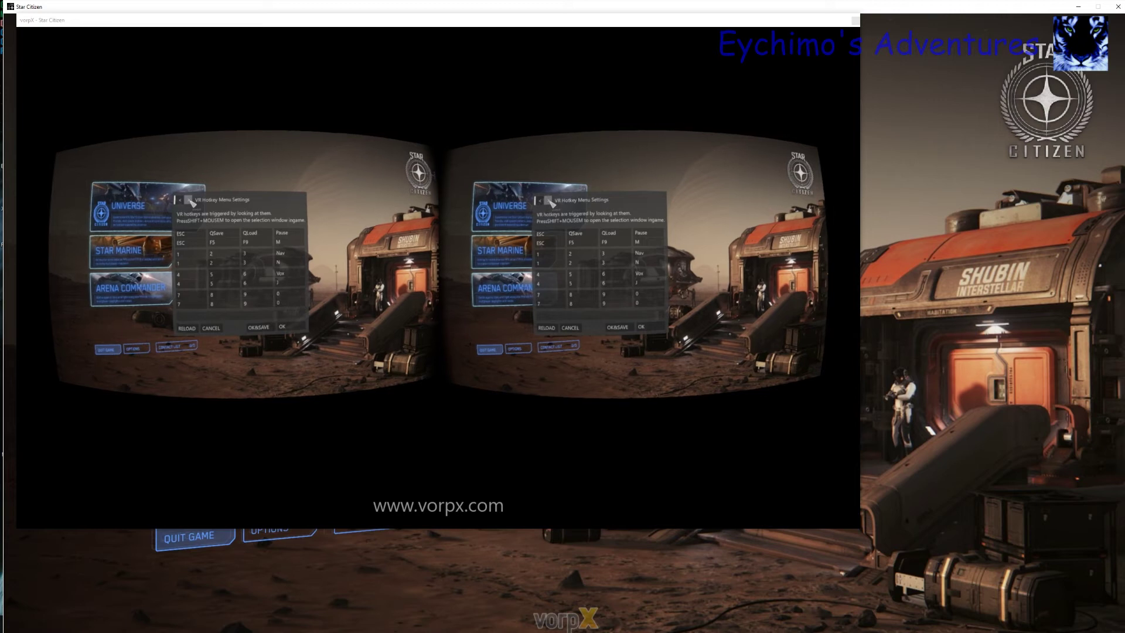
pyautogui.click(188, 201)
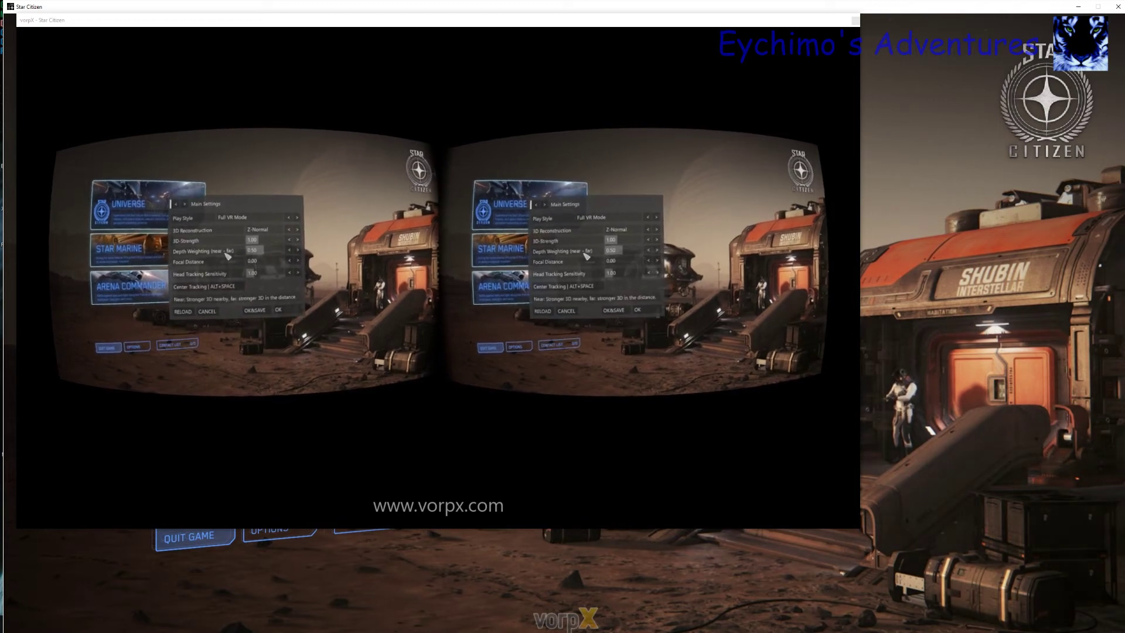
pyautogui.press('Delete')
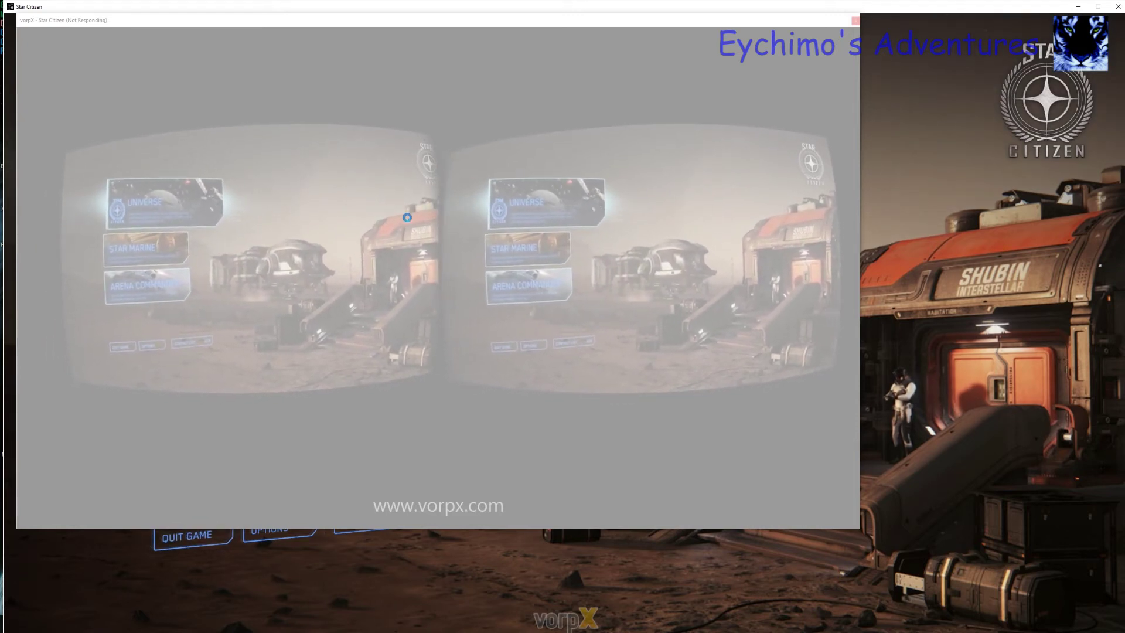
# Enter the Universe destination screen and open vorpX Display Settings to turn off mirror mode
pyautogui.click(388, 223)
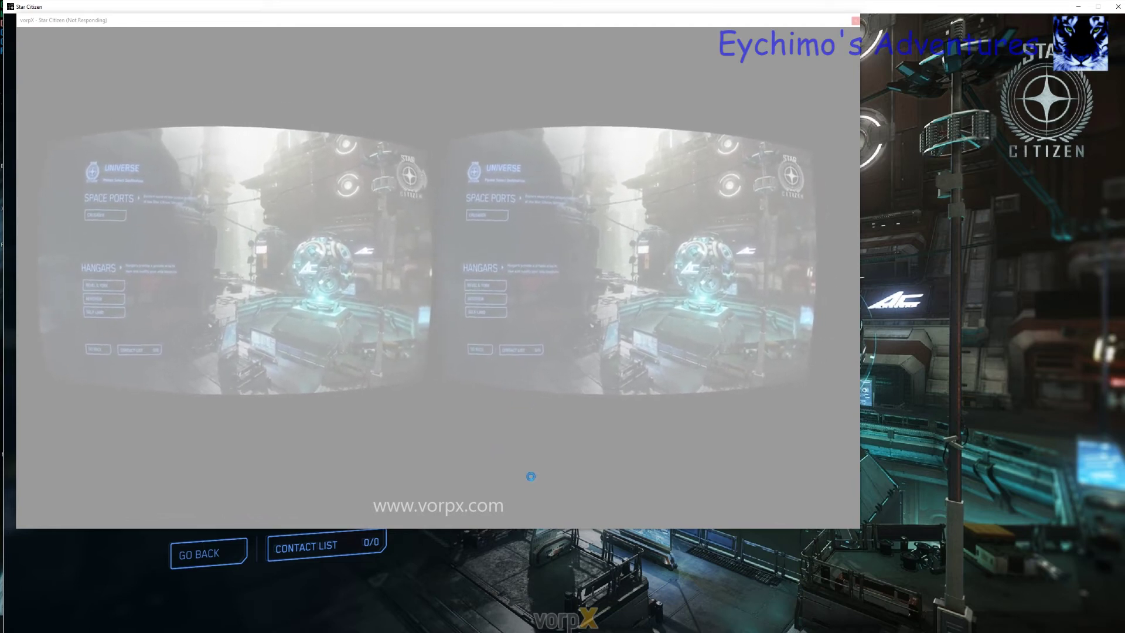
pyautogui.press('Delete')
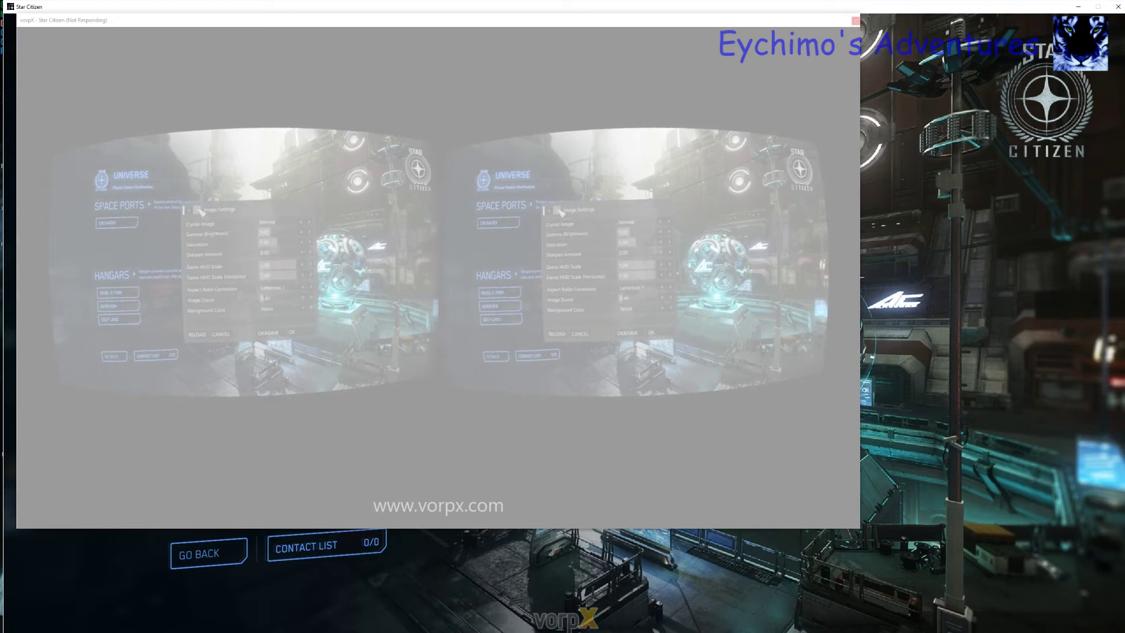
pyautogui.click(202, 221)
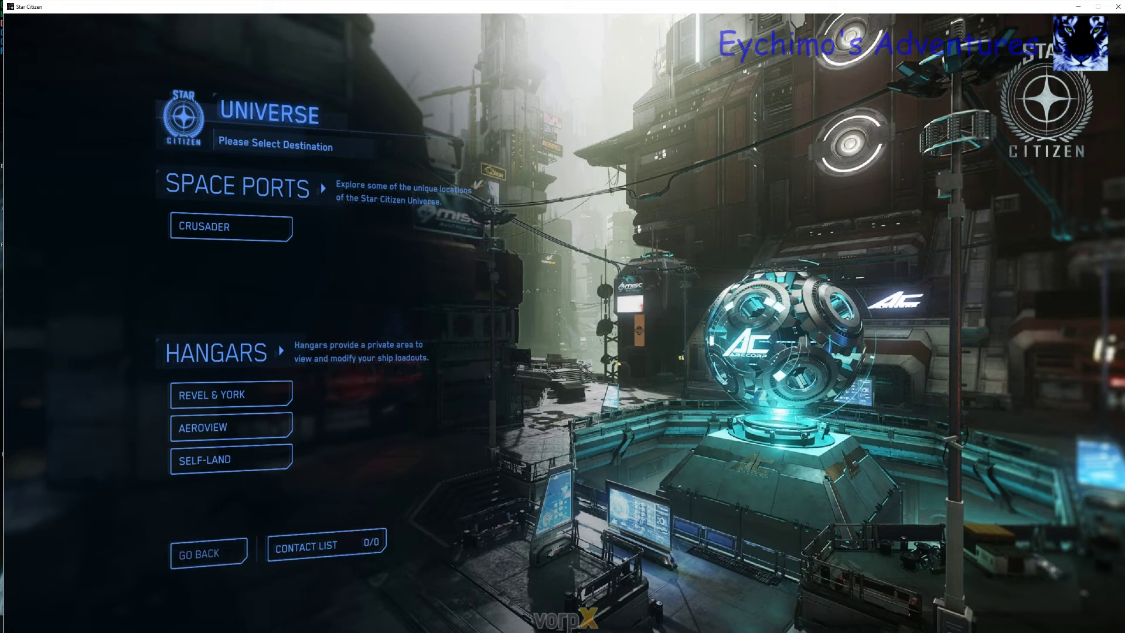
# Choose Crusader as the destination and spawn into the Persistent Universe
pyautogui.click(231, 227)
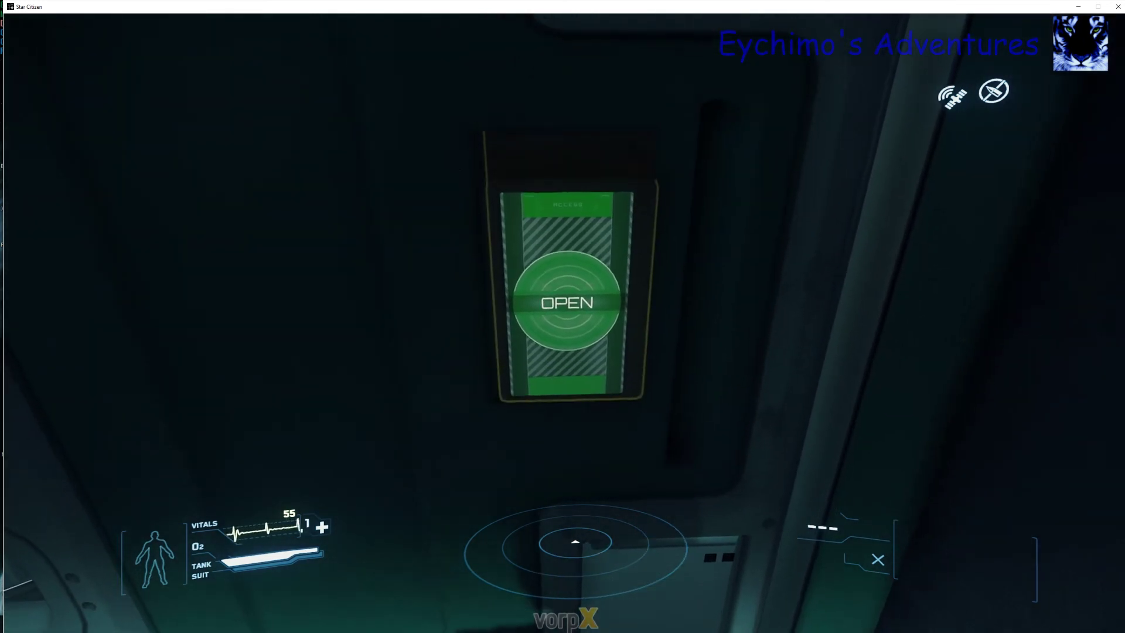
# Open the hab door and walk down the Deck 3 corridor to the hangar door
pyautogui.click(585, 301)
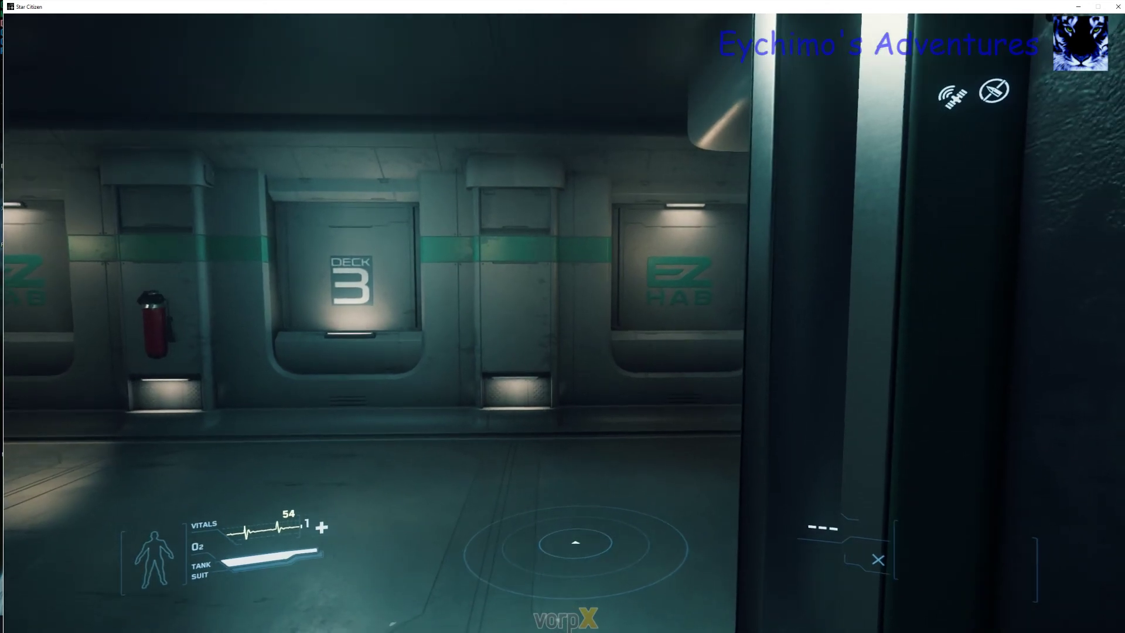
pyautogui.press('w')
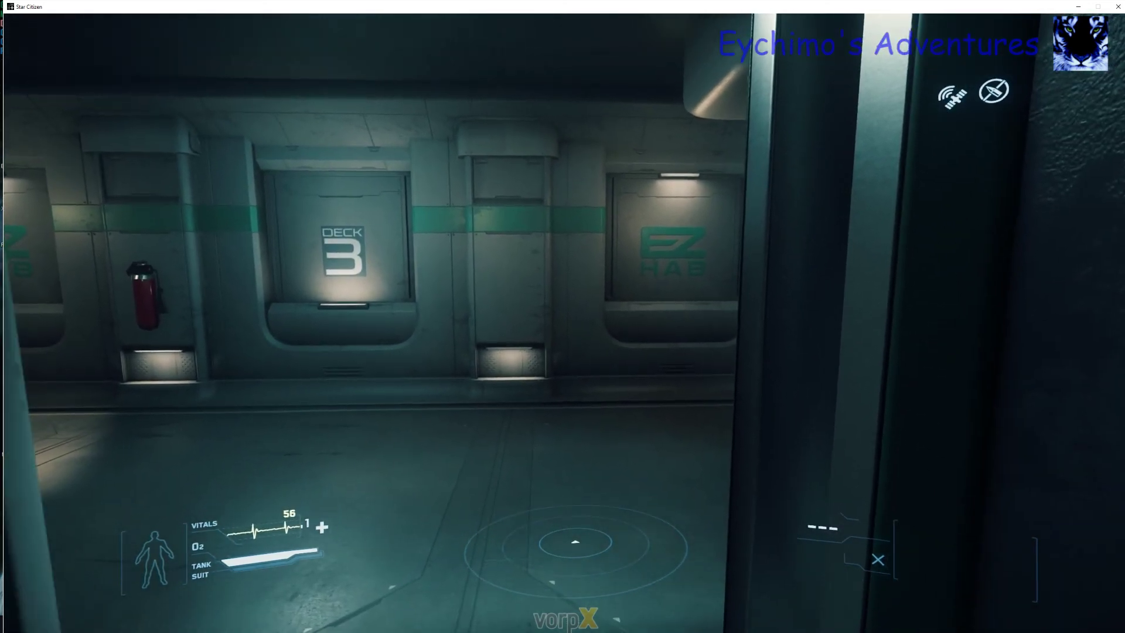
pyautogui.press('w')
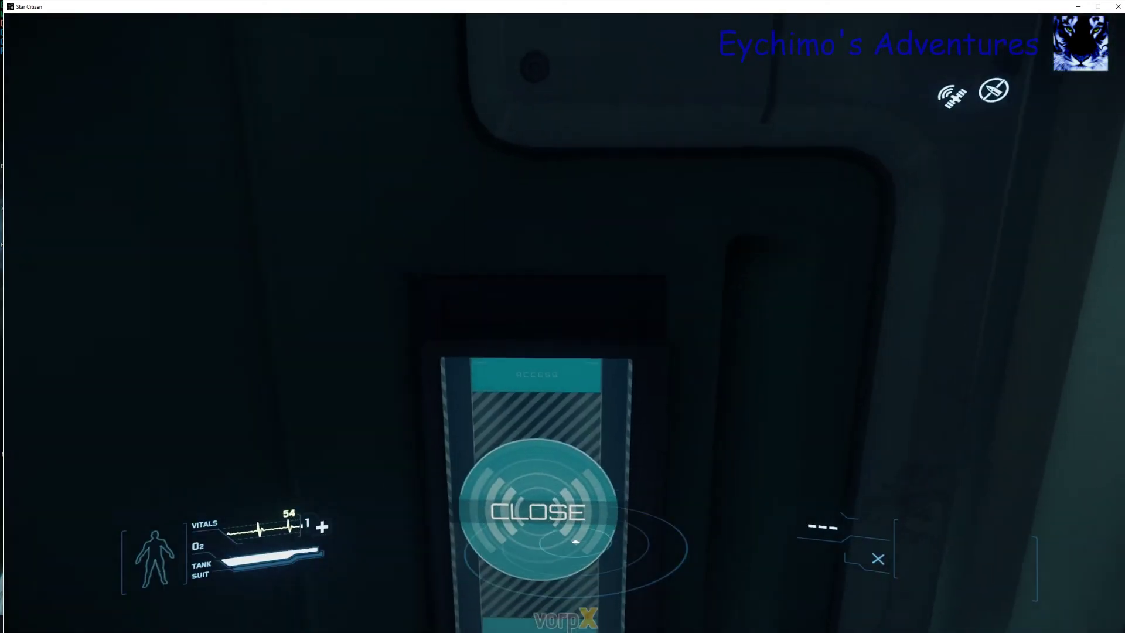
pyautogui.press('f')
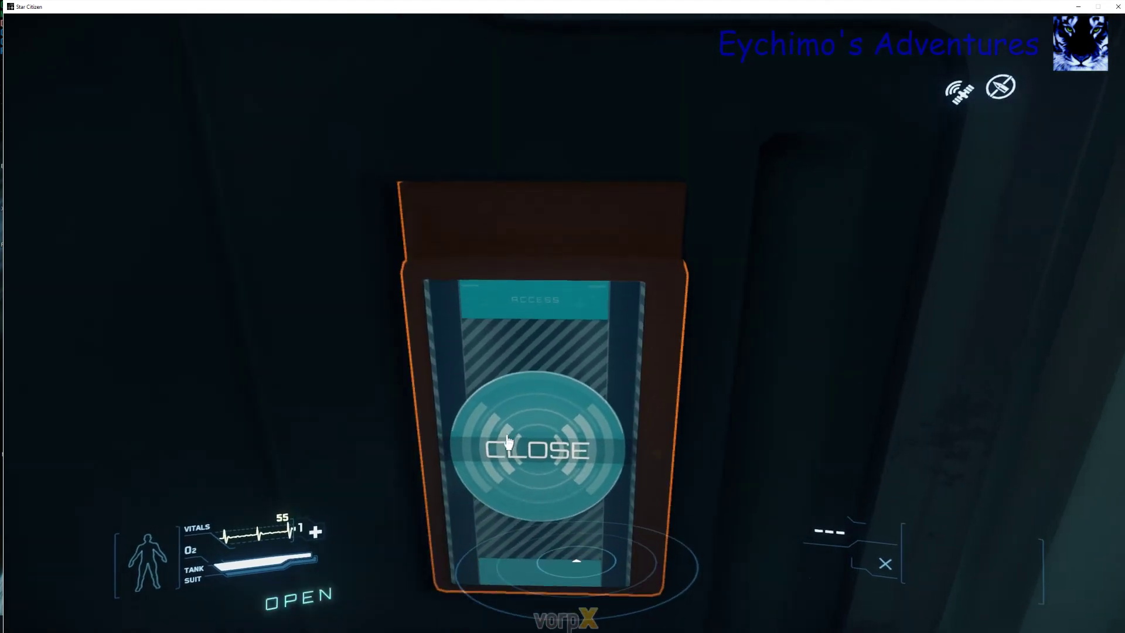
pyautogui.press('f')
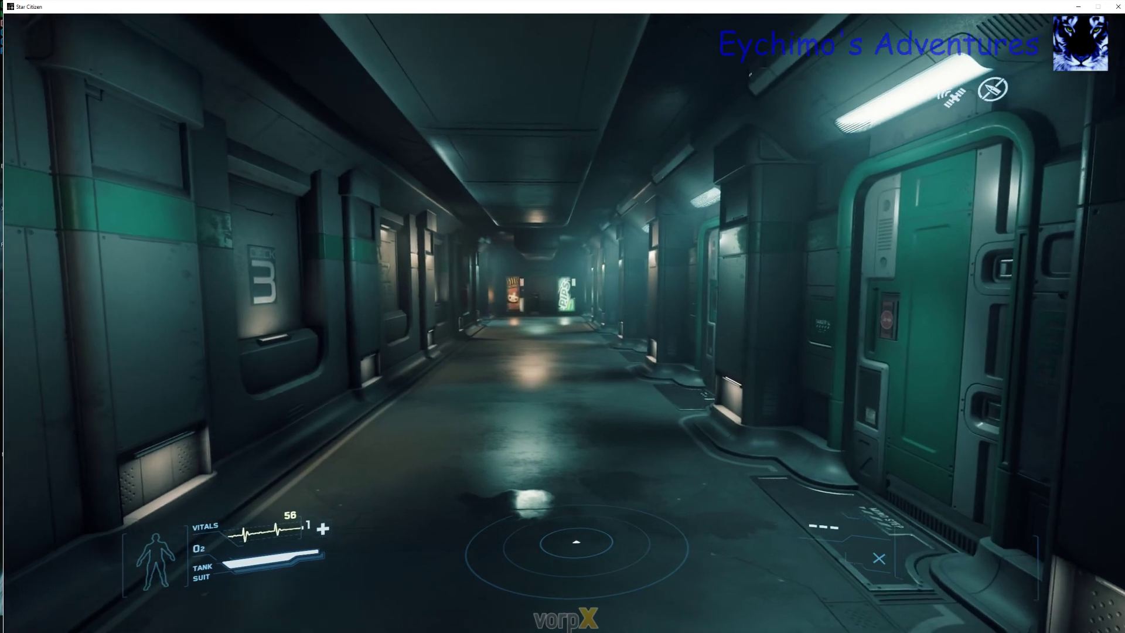
pyautogui.press('w')
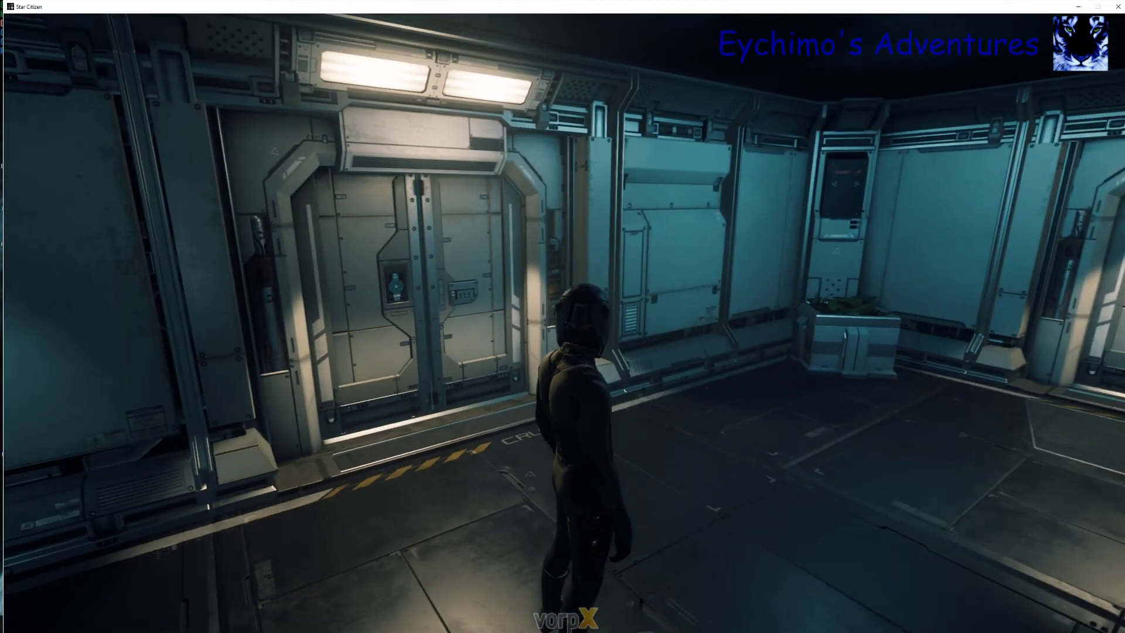
# Walk through the opening hangar door onto the concourse toward the stairs
pyautogui.press('w')
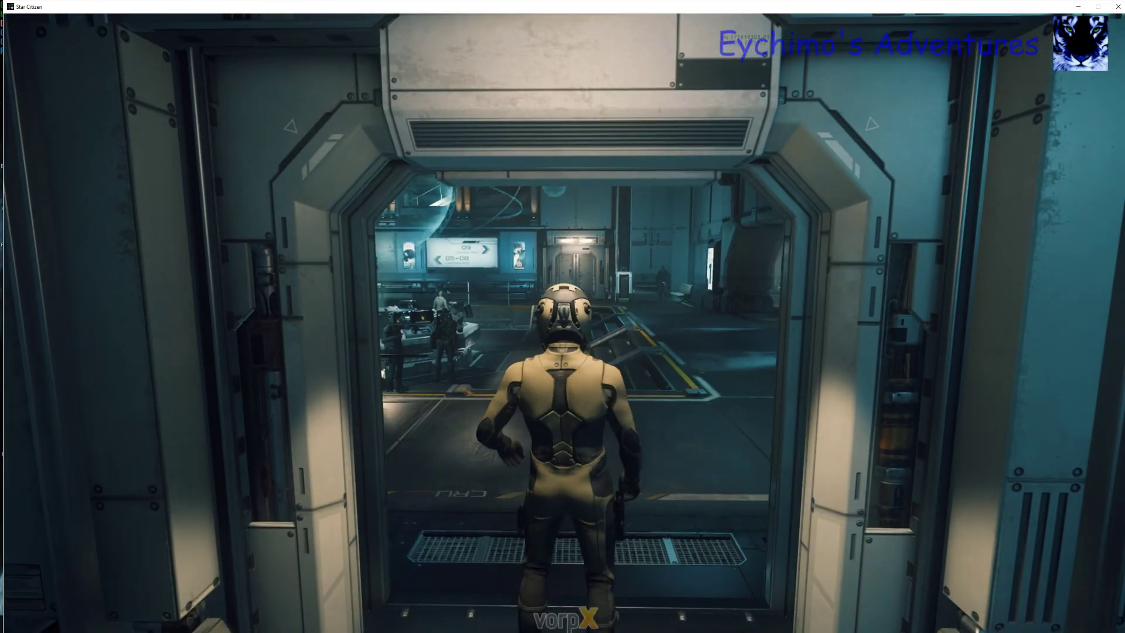
pyautogui.press('w')
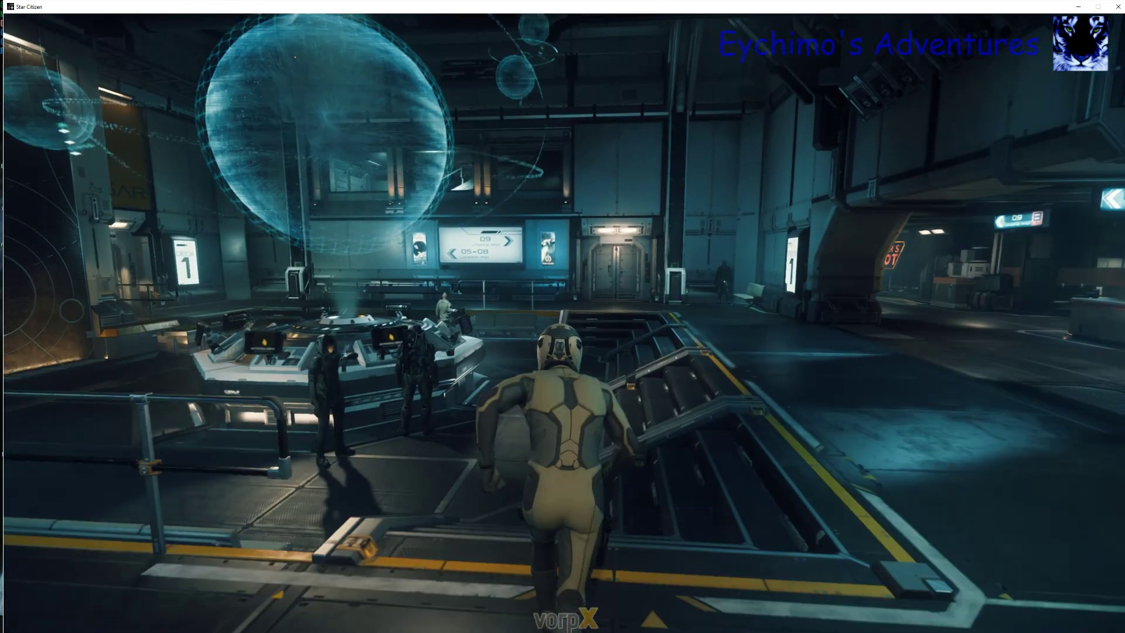